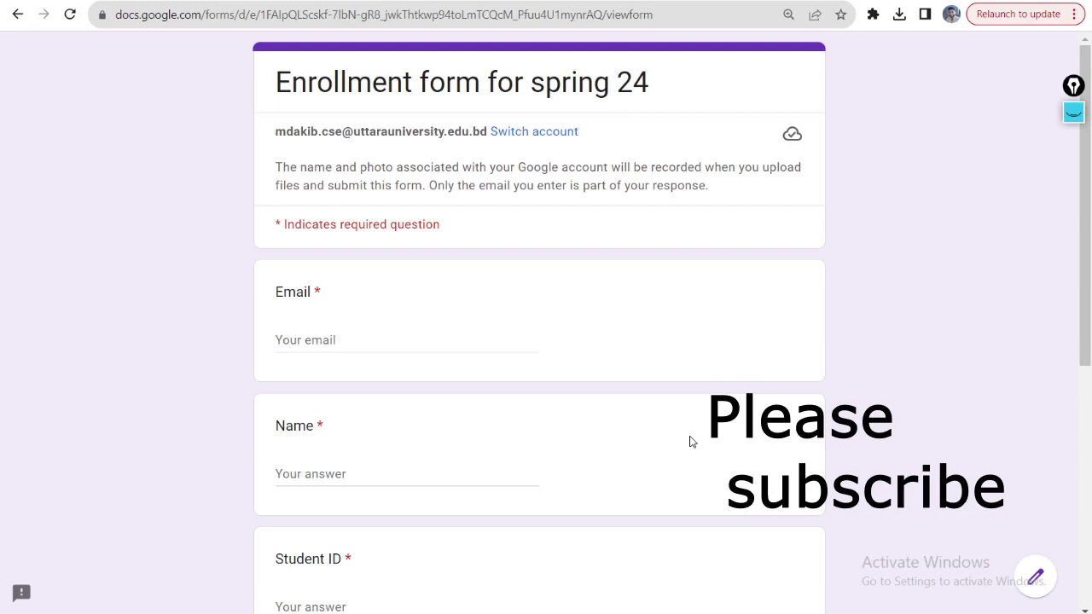
- Circle the 3000 fee note with the annotation pen, then hide the ink
{"action": "left_click", "coordinate": [1073, 112]}
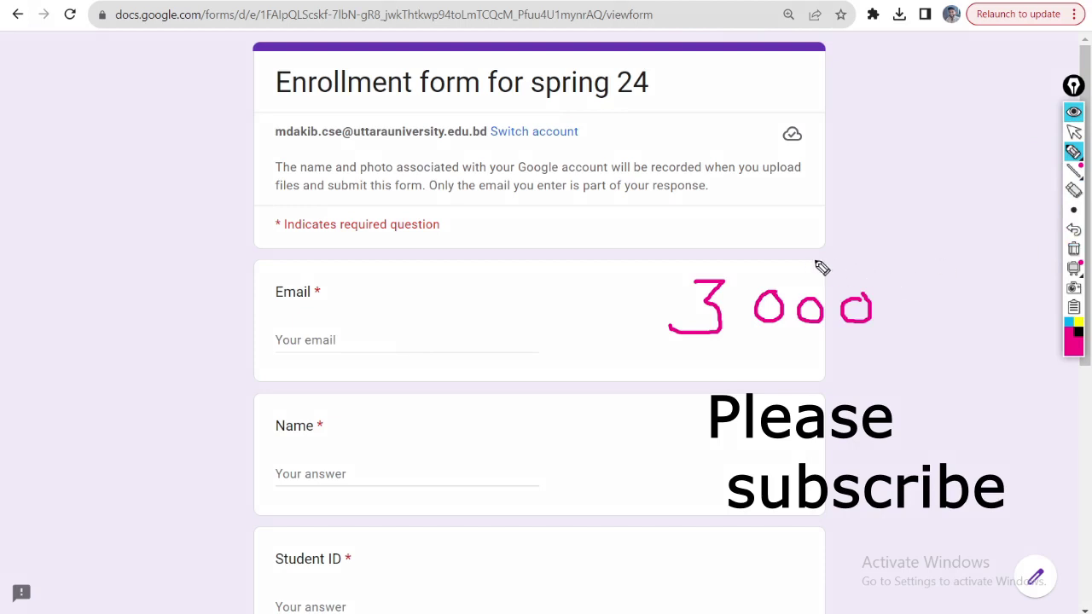
{"action": "mouse_move", "coordinate": [808, 261]}
{"action": "left_mouse_down"}
{"action": "mouse_move", "coordinate": [664, 281]}
{"action": "mouse_move", "coordinate": [699, 366]}
{"action": "mouse_move", "coordinate": [896, 349]}
{"action": "mouse_move", "coordinate": [870, 250]}
{"action": "mouse_move", "coordinate": [786, 269]}
{"action": "left_mouse_up"}
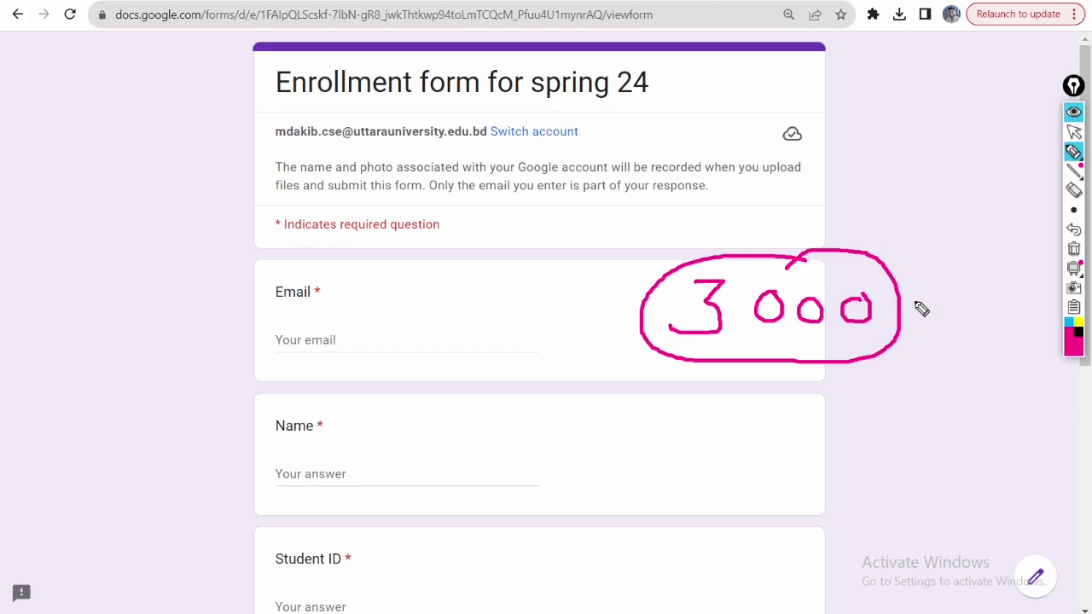
{"action": "left_click", "coordinate": [1074, 113]}
- View something.png from the Eenrollment folder to check the NCC Bank deposit slip, then switch back
{"action": "mouse_move", "coordinate": [136, 610]}
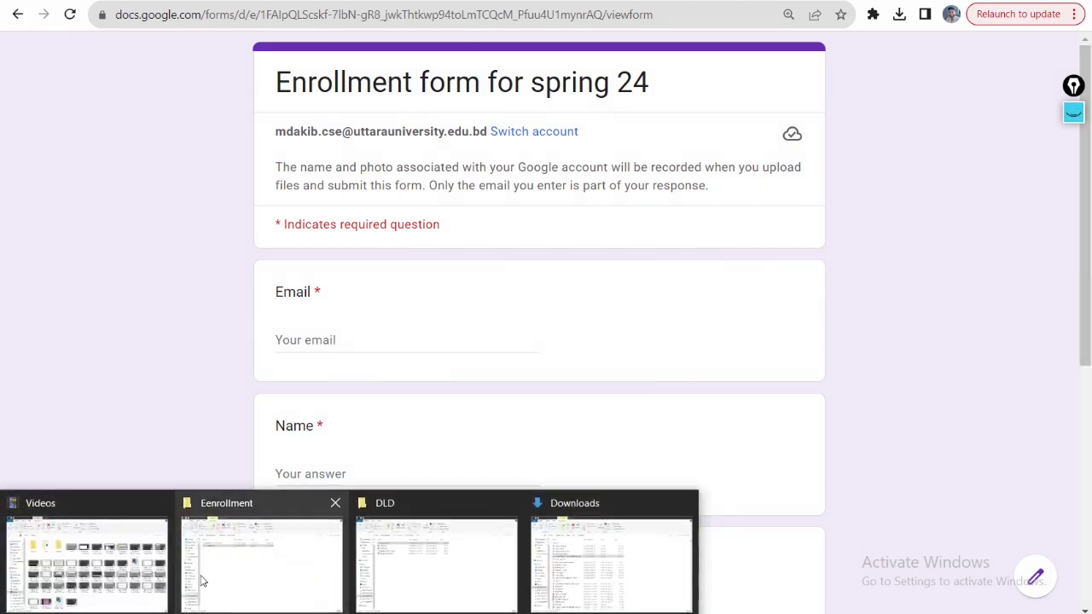
{"action": "left_click", "coordinate": [203, 580]}
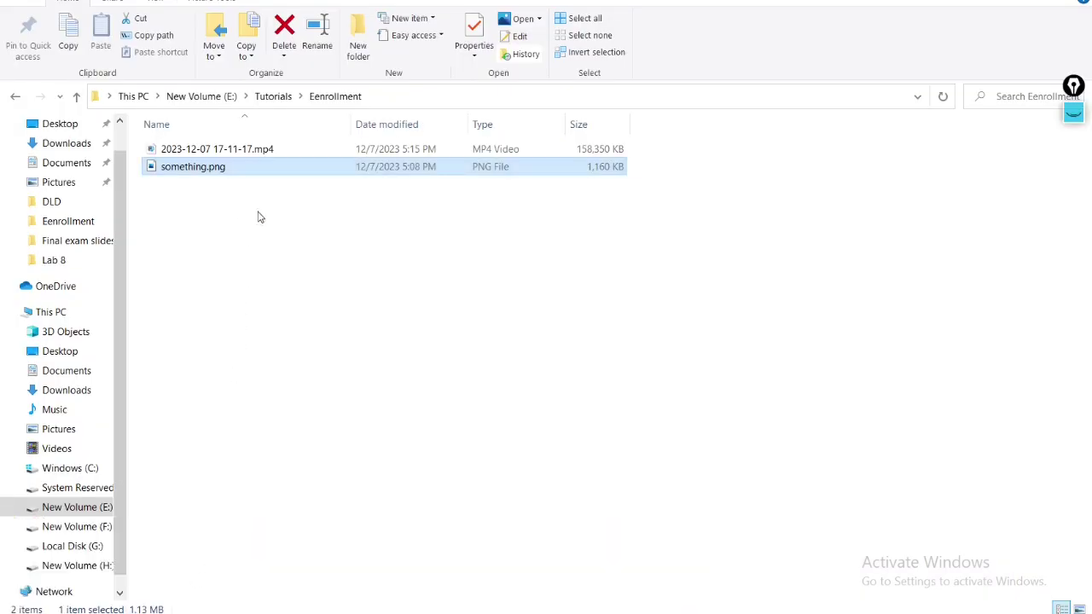
{"action": "key", "text": "Return"}
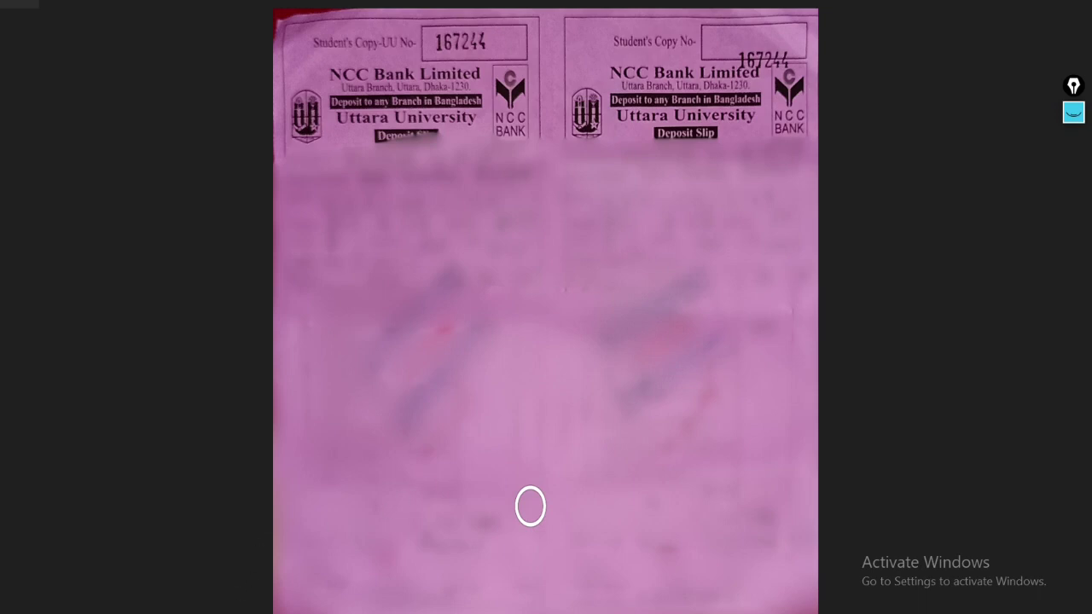
{"action": "key", "text": "alt+Tab"}
{"action": "key", "text": "alt+Tab"}
{"action": "key", "text": "alt+Tab"}
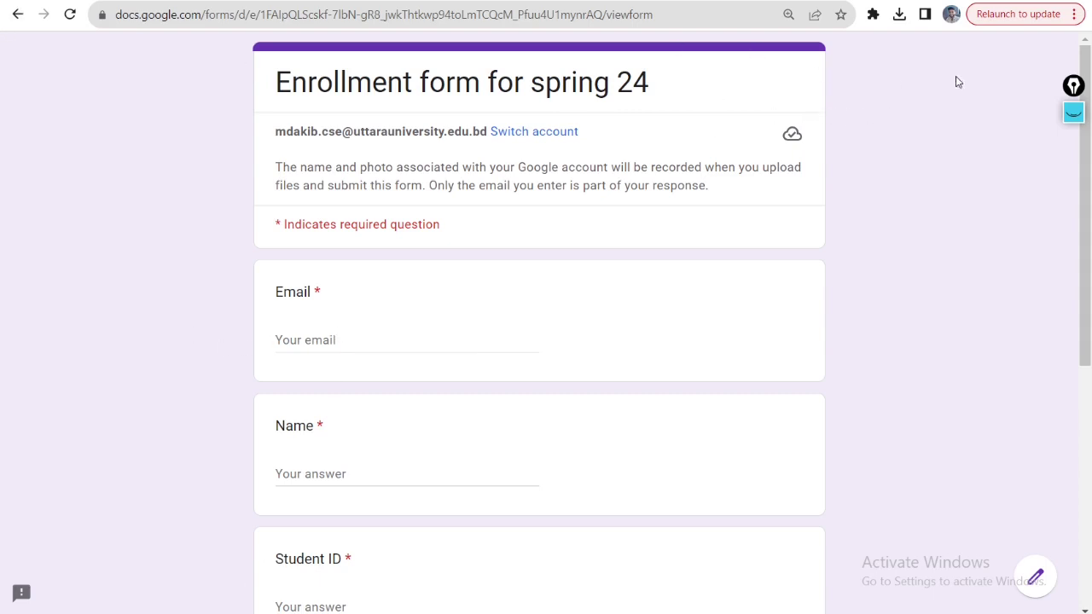
- Clear the 3000 circle, underline the signed-in account address, hide the ink, and select the Email field
{"action": "left_click", "coordinate": [1073, 112]}
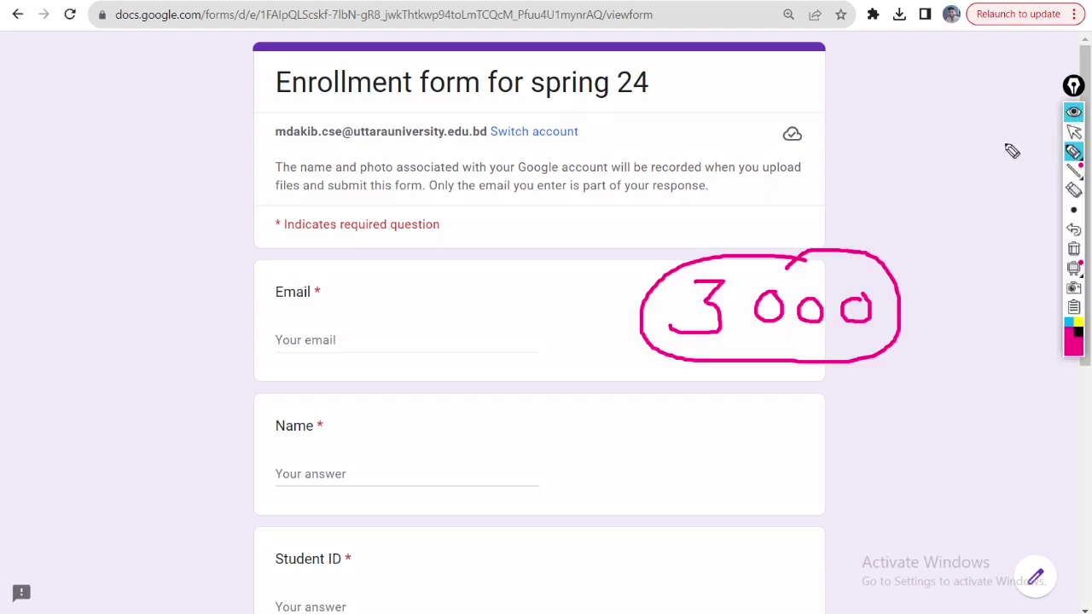
{"action": "left_click", "coordinate": [1073, 248]}
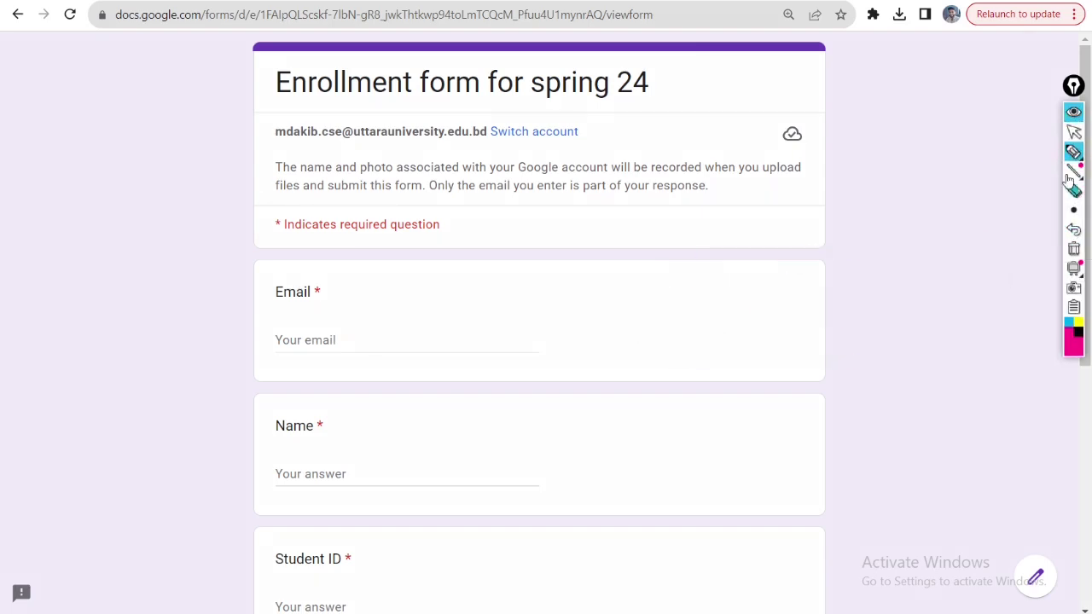
{"action": "mouse_move", "coordinate": [1073, 151]}
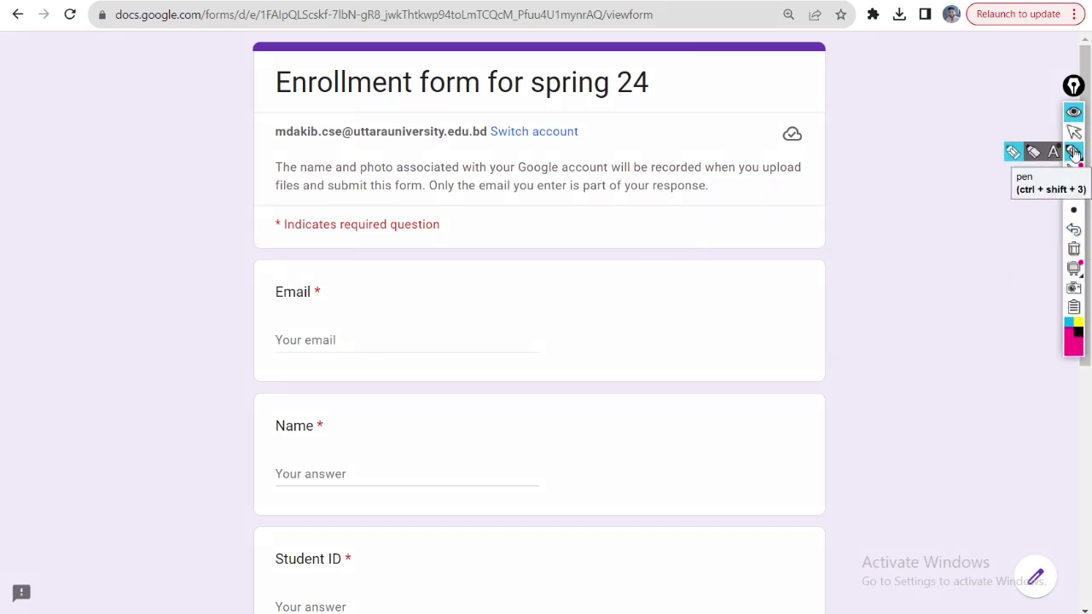
{"action": "left_click", "coordinate": [1073, 153]}
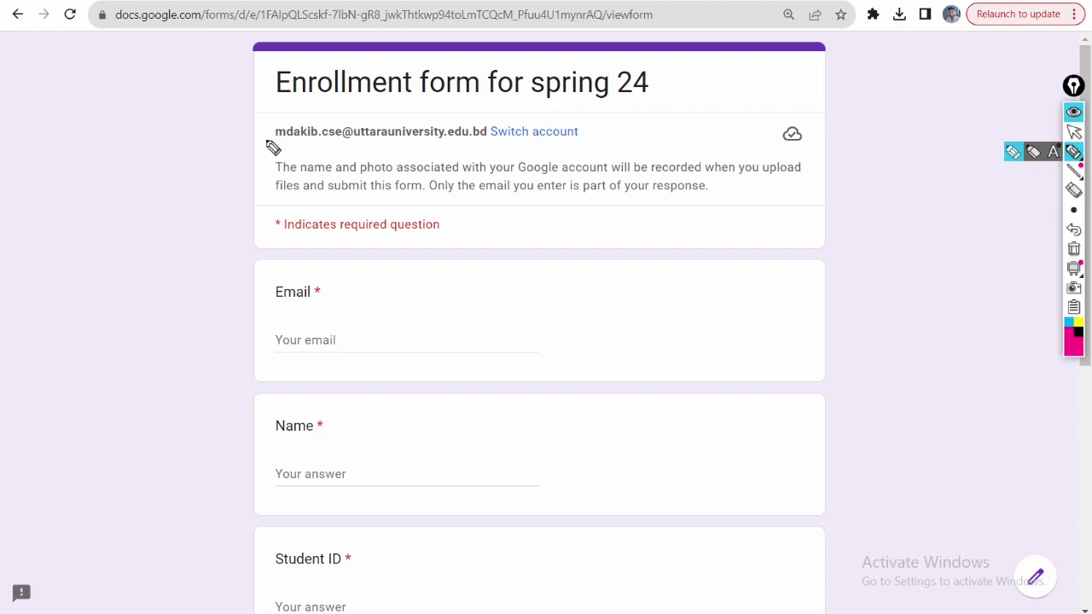
{"action": "left_click_drag", "start_coordinate": [275, 143], "coordinate": [493, 154]}
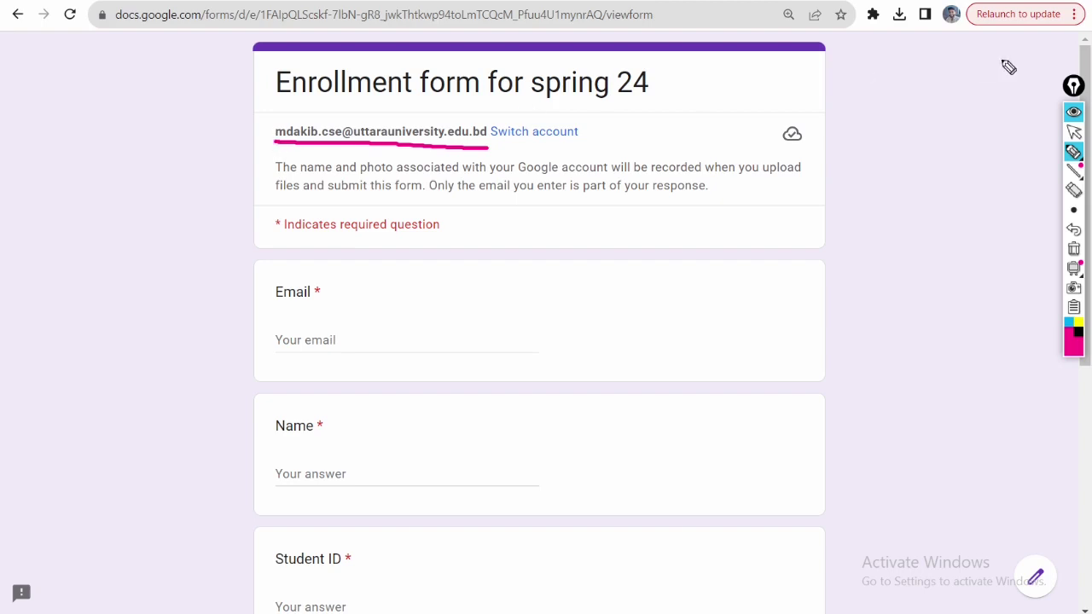
{"action": "left_click", "coordinate": [1073, 112]}
{"action": "left_click", "coordinate": [319, 335]}
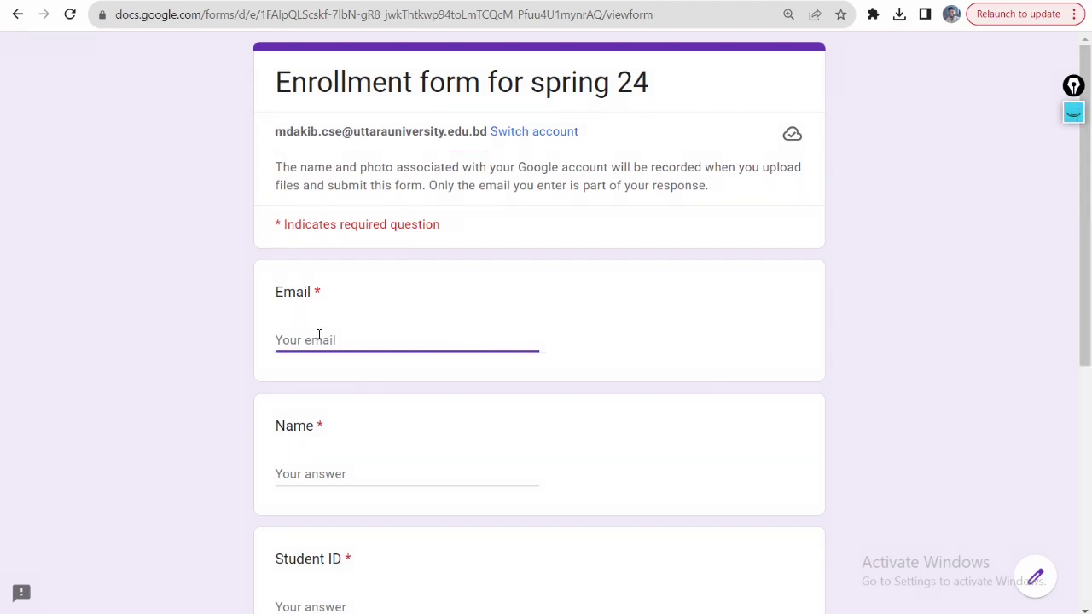
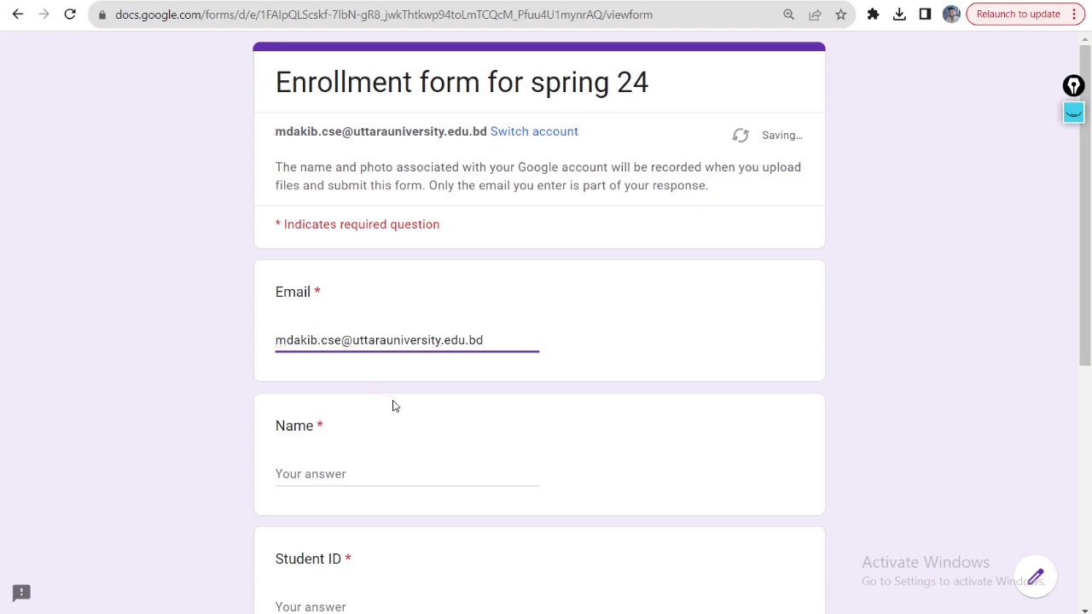
- Enter the student's university e-mail address as the Email answer
{"action": "left_click", "coordinate": [427, 383]}
{"action": "left_click_drag", "start_coordinate": [502, 338], "coordinate": [266, 340]}
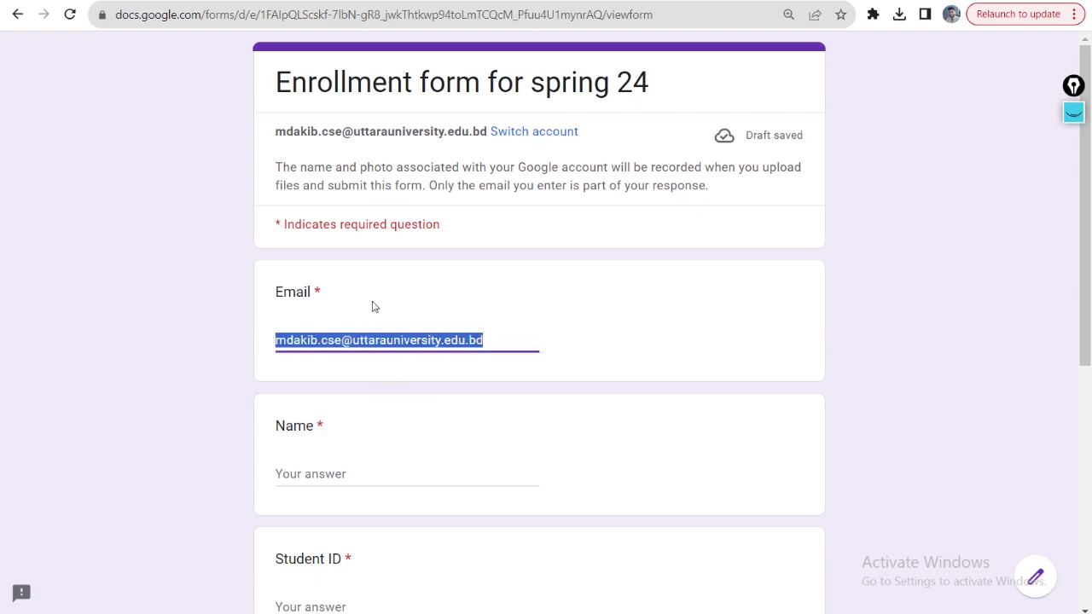
{"action": "left_click", "coordinate": [570, 280]}
- Fill in the student's full name, correcting the wrongly capitalised letter in the surname
{"action": "left_click", "coordinate": [337, 473]}
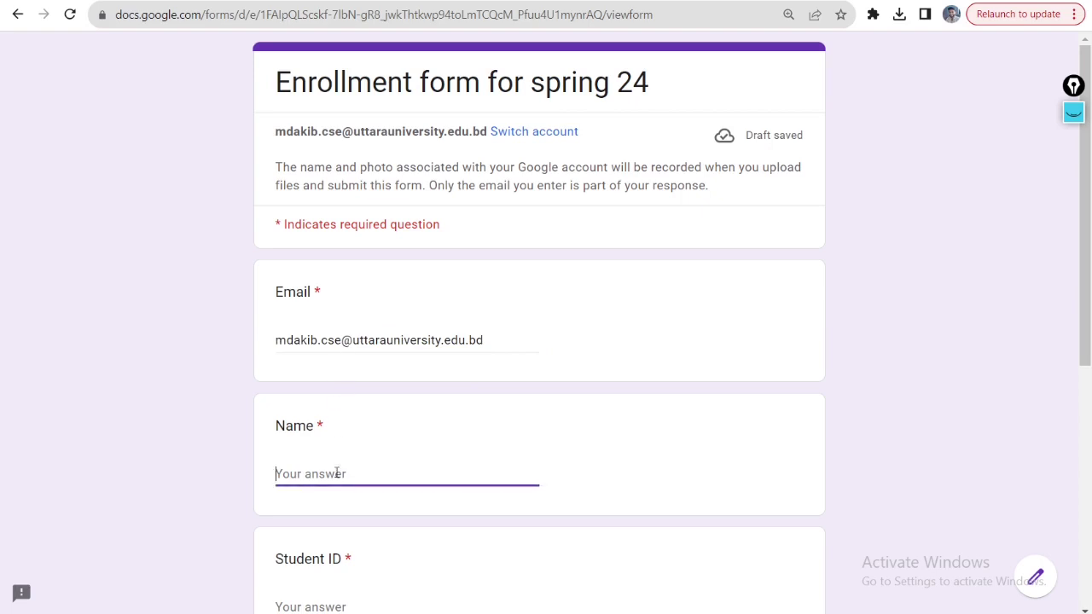
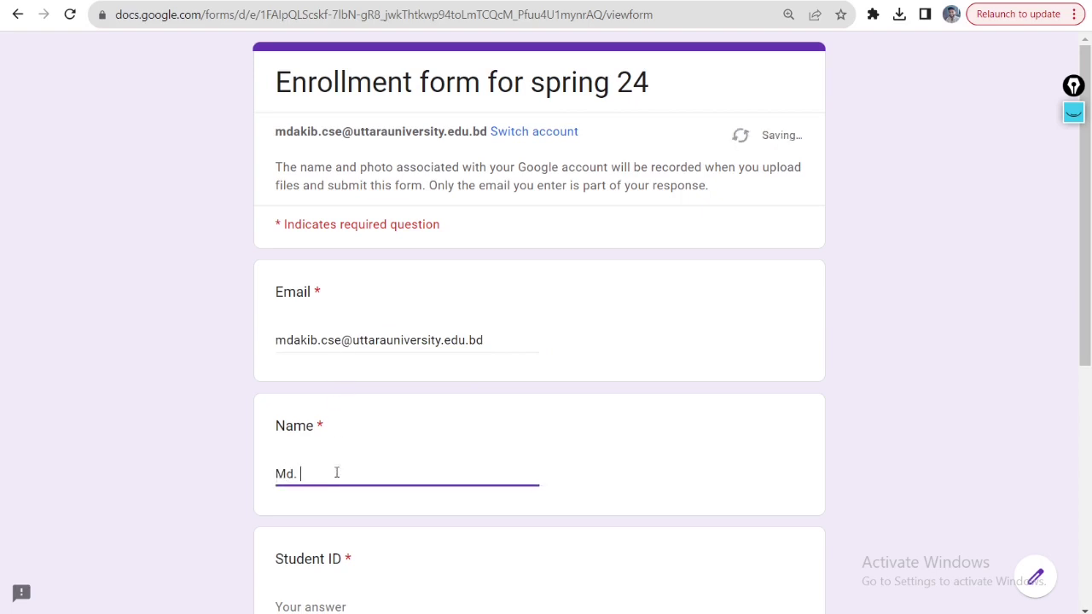
{"action": "left_click", "coordinate": [339, 473]}
{"action": "key", "text": "BackSpace"}
{"action": "type", "text": "u"}
{"action": "left_click", "coordinate": [598, 465]}
- Enter the student ID number as the Student ID answer
{"action": "scroll", "coordinate": [563, 461], "scroll_direction": "down", "scroll_amount": 1}
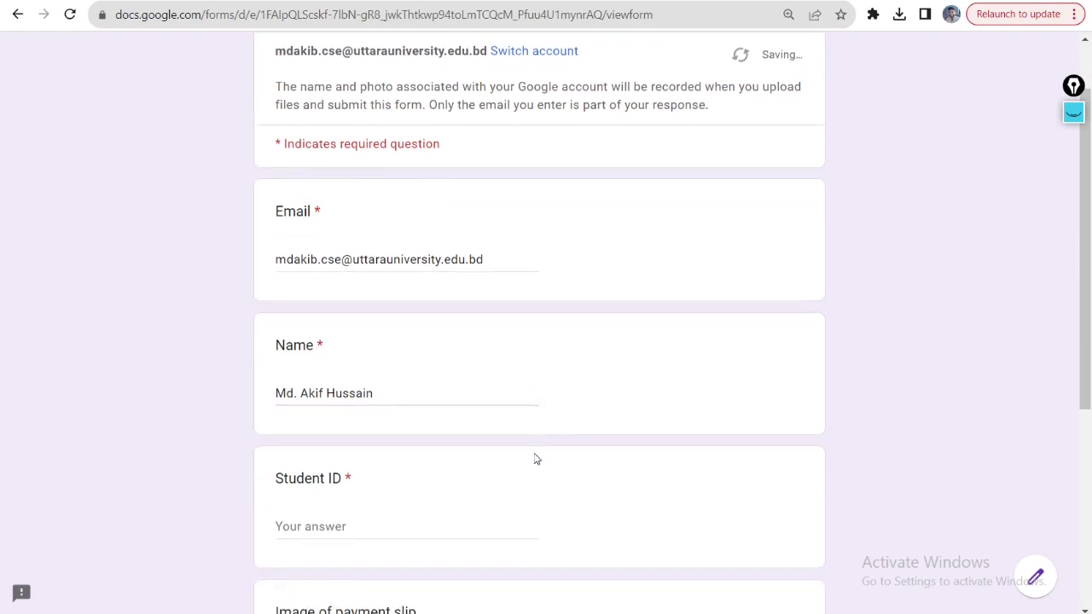
{"action": "left_click", "coordinate": [329, 524]}
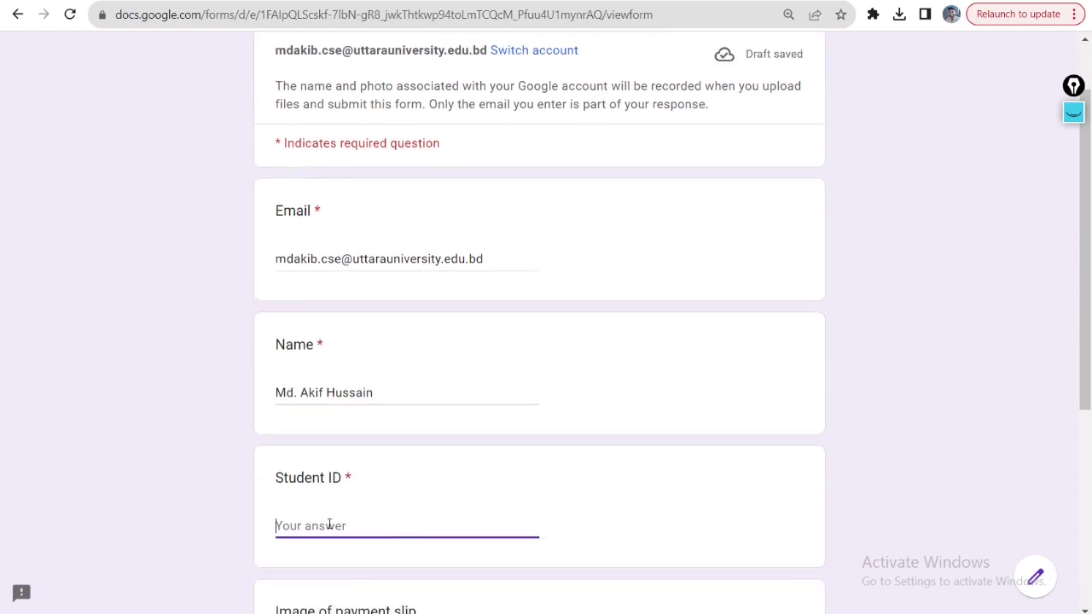
{"action": "type", "text": "233"}
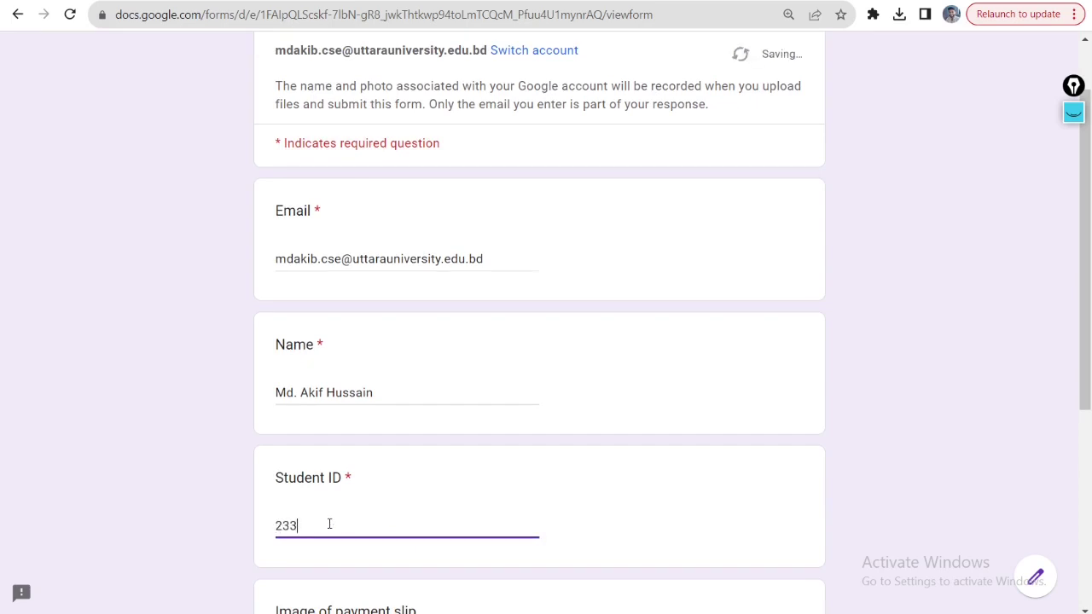
{"action": "type", "text": "361"}
{"action": "scroll", "coordinate": [341, 463], "scroll_direction": "down", "scroll_amount": 2}
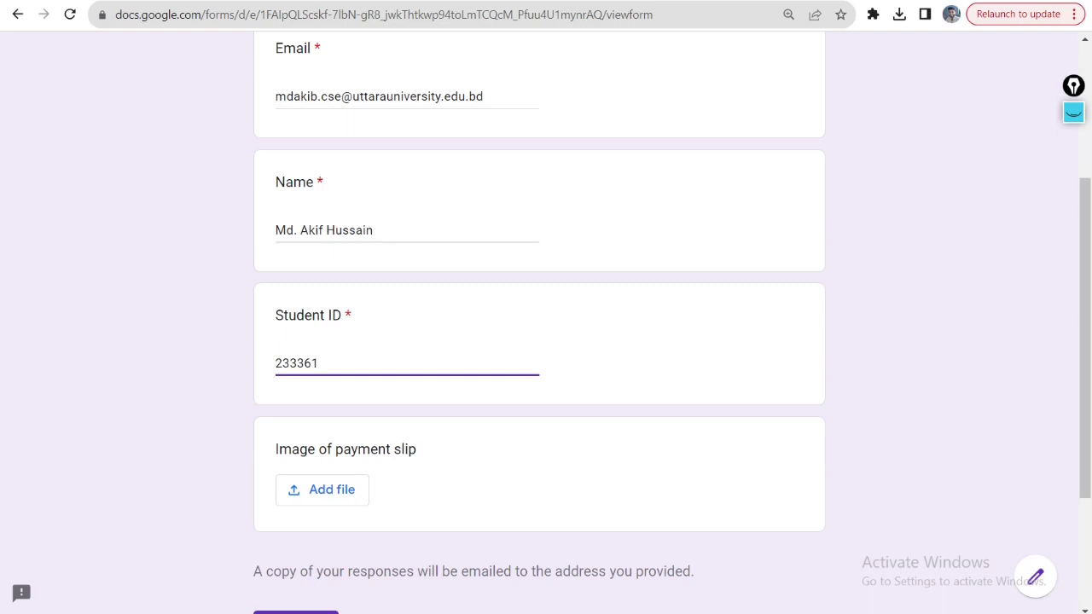
- Rename something.png to the student ID followed by _60-O, fixing typing mistakes, then return to the form
{"action": "mouse_move", "coordinate": [354, 613]}
{"action": "left_click", "coordinate": [212, 589]}
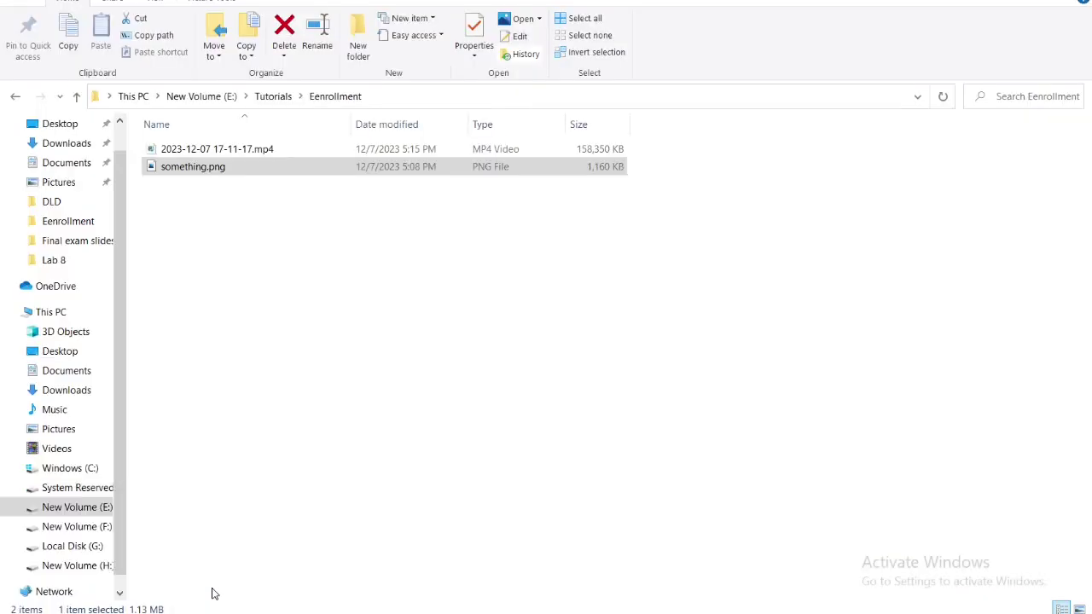
{"action": "right_click", "coordinate": [191, 170]}
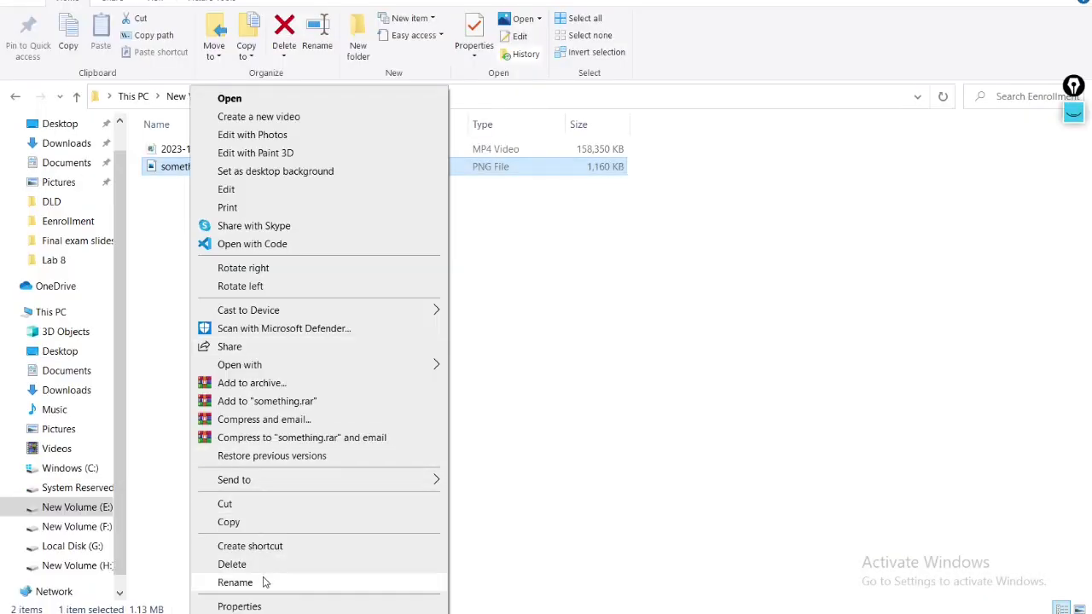
{"action": "left_click", "coordinate": [235, 582]}
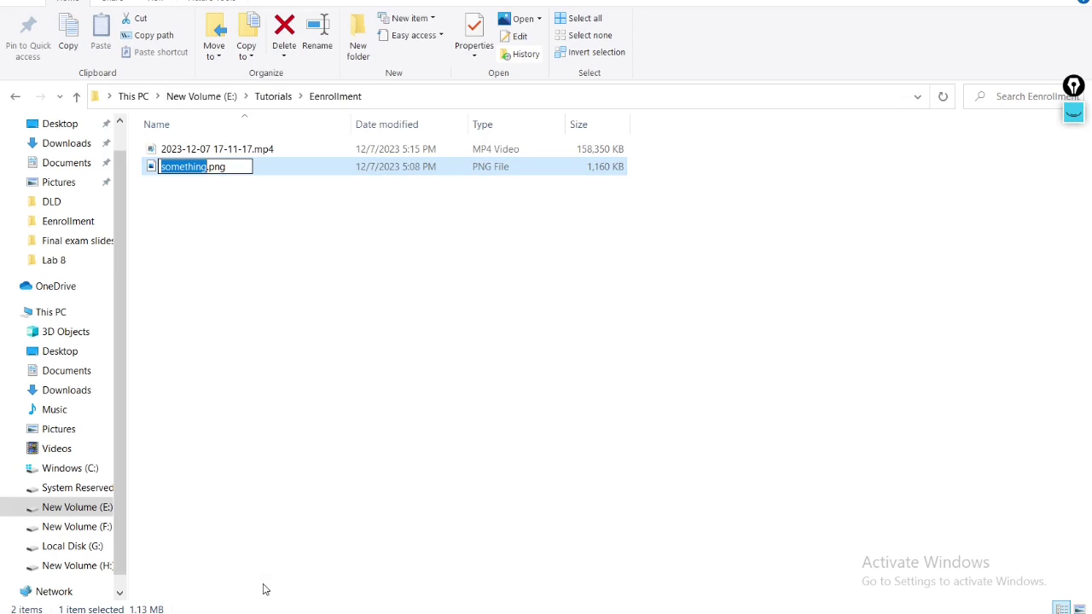
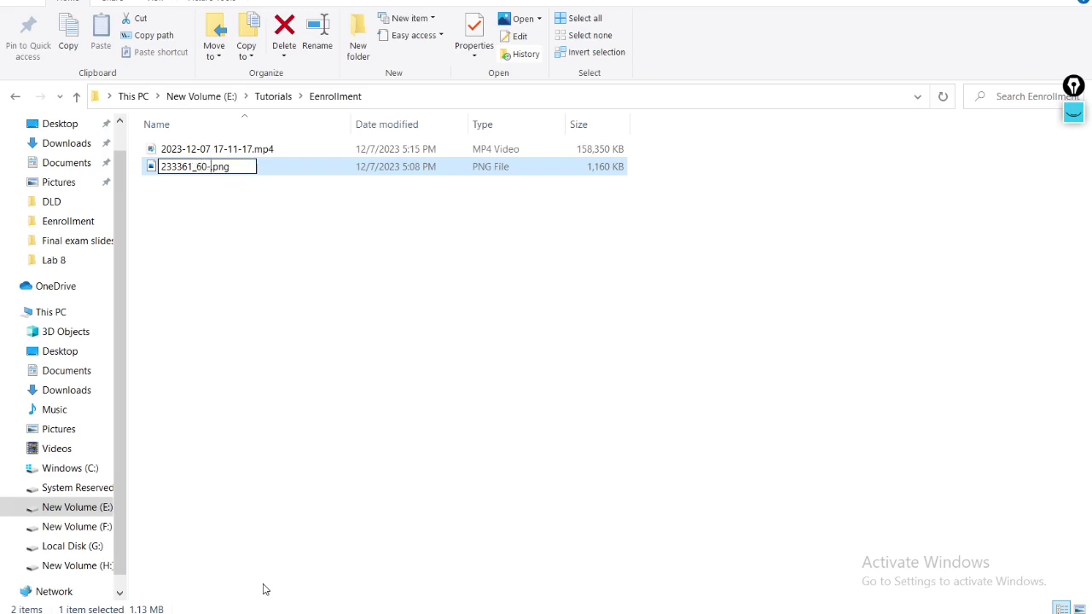
{"action": "key", "text": "BackSpace"}
{"action": "key", "text": "BackSpace"}
{"action": "key", "text": "BackSpace"}
{"action": "key", "text": "BackSpace"}
{"action": "key", "text": "BackSpace"}
{"action": "key", "text": "BackSpace"}
{"action": "key", "text": "BackSpace"}
{"action": "key", "text": "BackSpace"}
{"action": "left_click", "coordinate": [349, 382]}
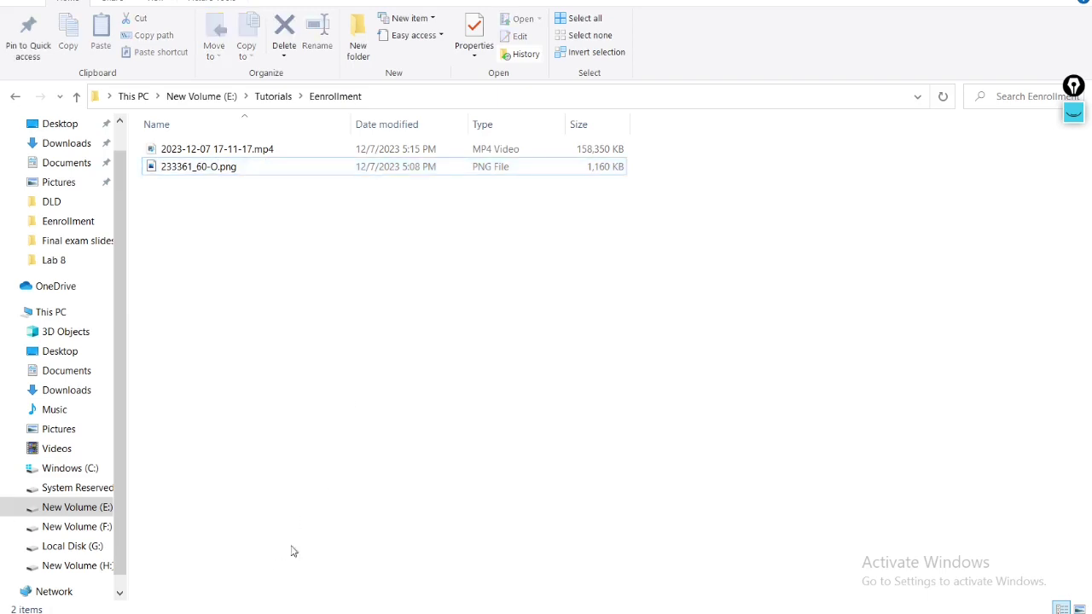
{"action": "key", "text": "alt+Tab"}
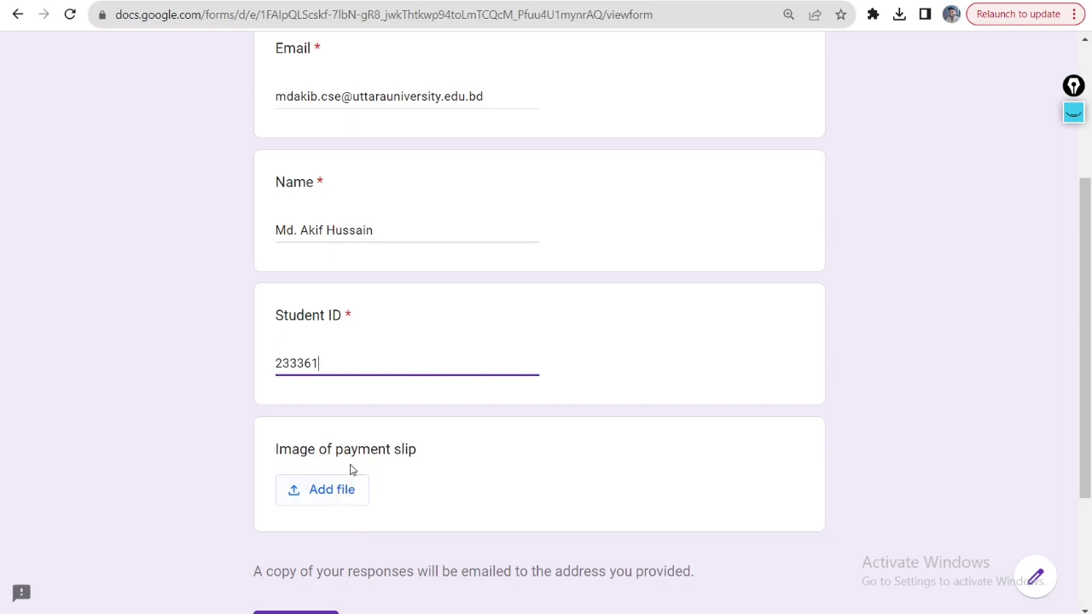
- Upload the renamed _60-O payment-slip PNG from the Enrollment folder to the payment-slip question
{"action": "left_click", "coordinate": [345, 497]}
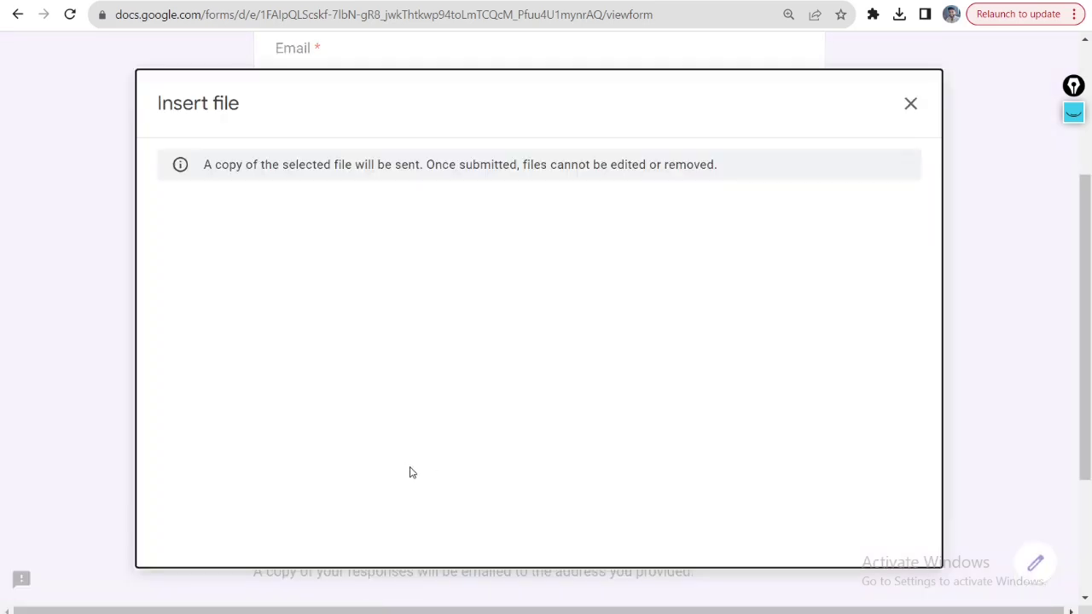
{"action": "left_click", "coordinate": [527, 467]}
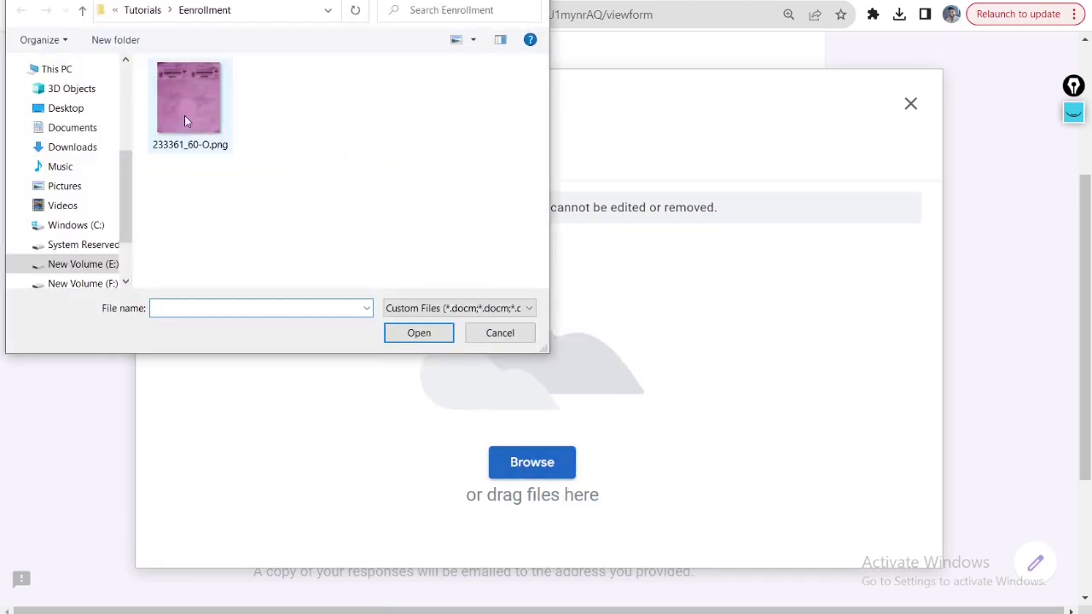
{"action": "left_click", "coordinate": [184, 120]}
{"action": "left_click", "coordinate": [437, 337]}
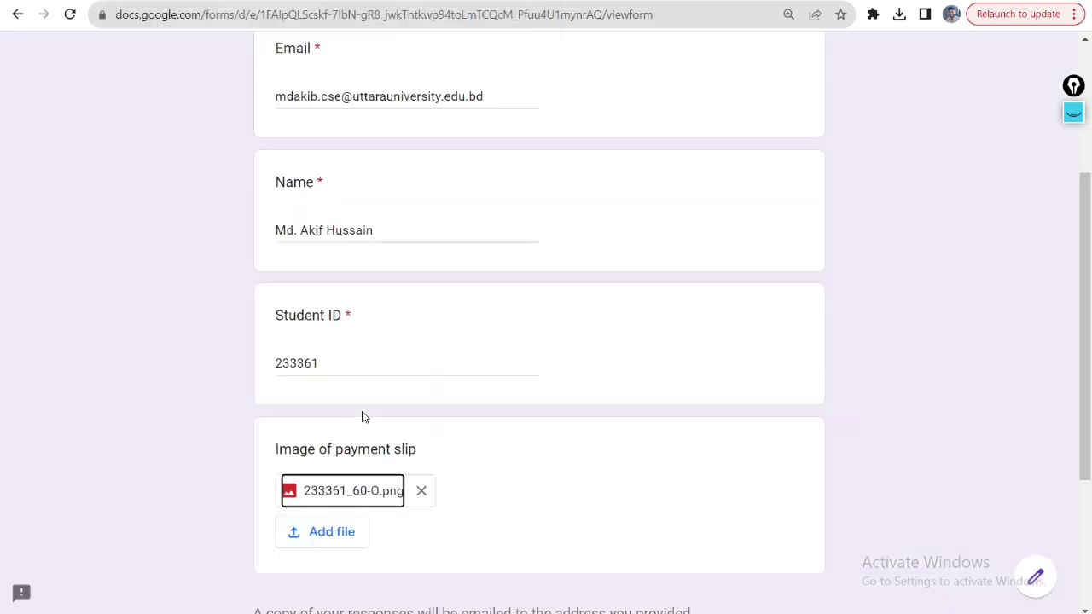
- Mark a line of the form with the annotation pen, then hide the ink
{"action": "scroll", "coordinate": [538, 492], "scroll_direction": "down", "scroll_amount": 2}
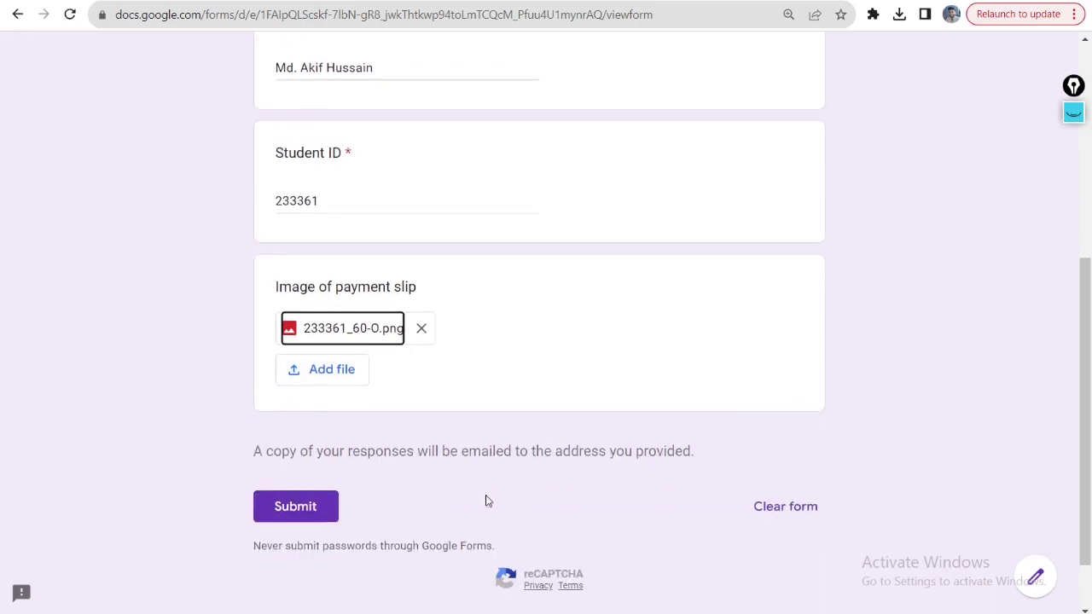
{"action": "left_click", "coordinate": [1073, 112]}
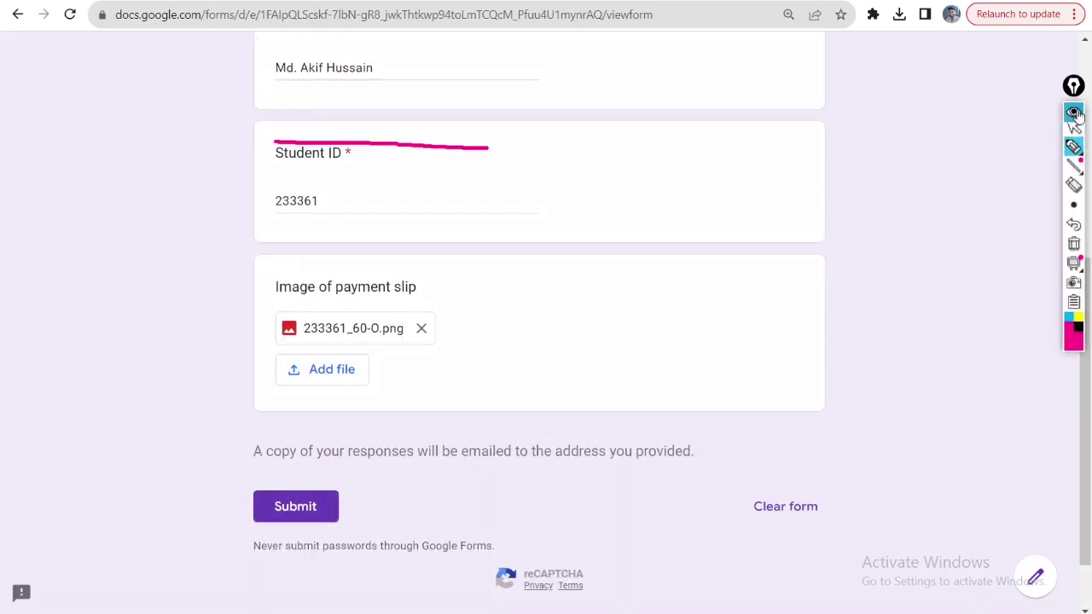
{"action": "left_click", "coordinate": [1073, 232]}
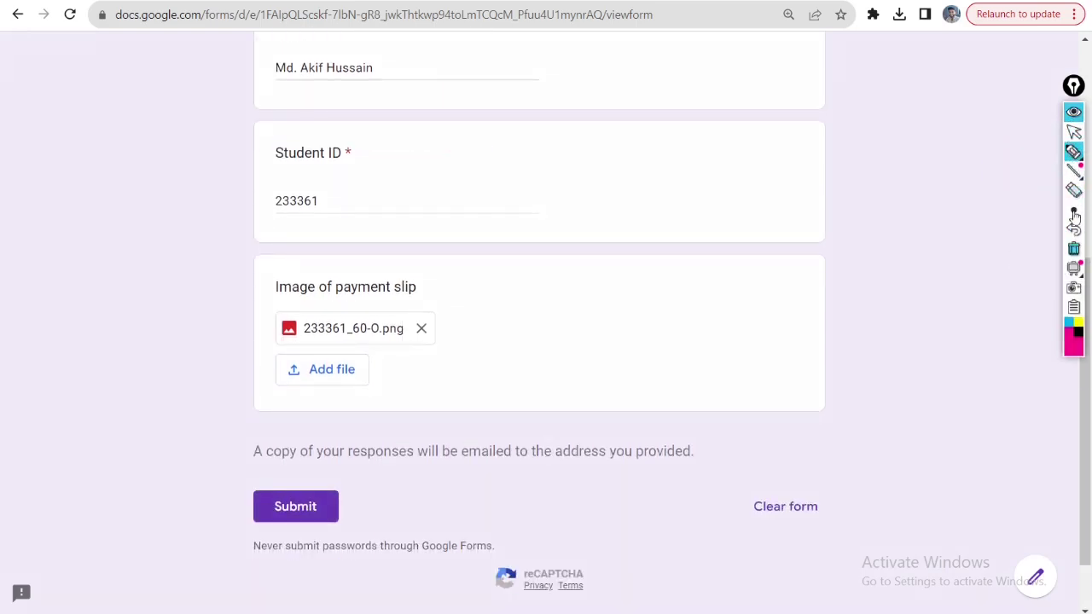
{"action": "left_click_drag", "start_coordinate": [247, 470], "coordinate": [693, 469]}
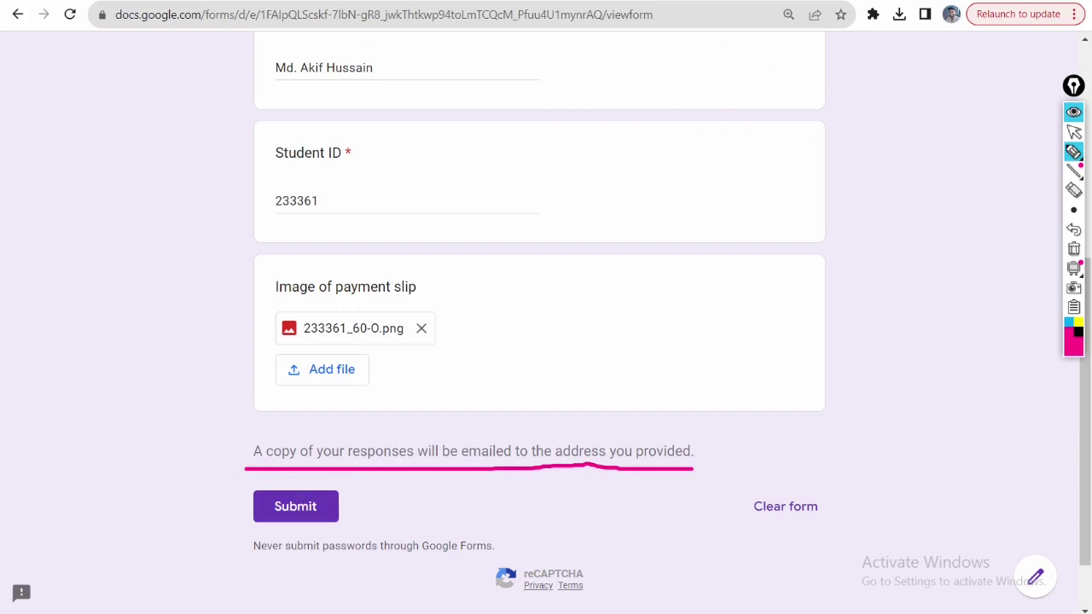
{"action": "left_click", "coordinate": [1073, 113]}
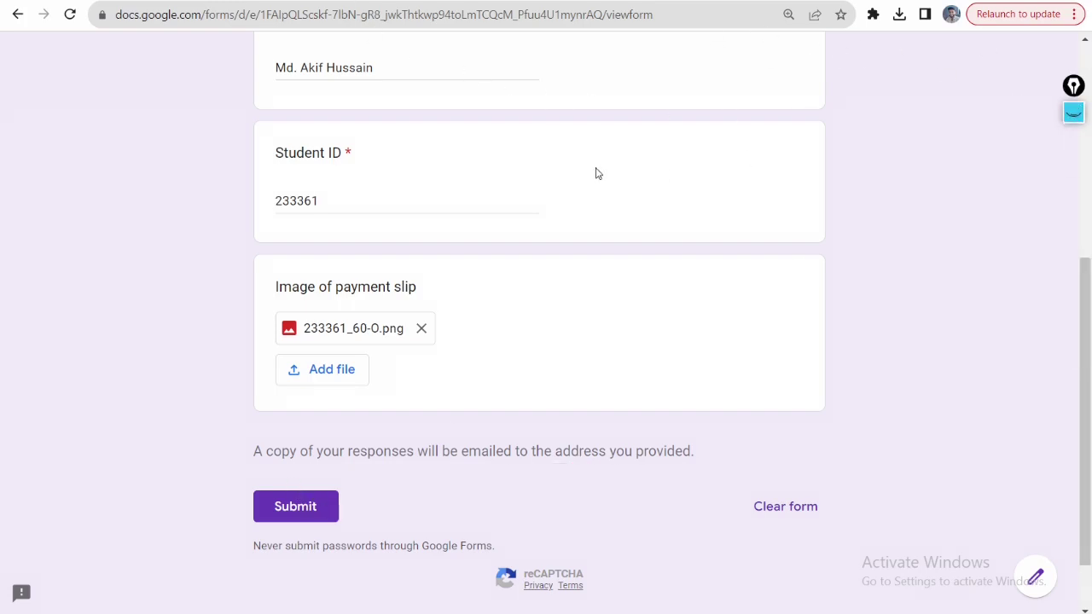
- Submit the completed enrollment form and open a blank new browser tab
{"action": "scroll", "coordinate": [451, 173], "scroll_direction": "up", "scroll_amount": 2}
{"action": "left_click_drag", "start_coordinate": [498, 99], "coordinate": [207, 97]}
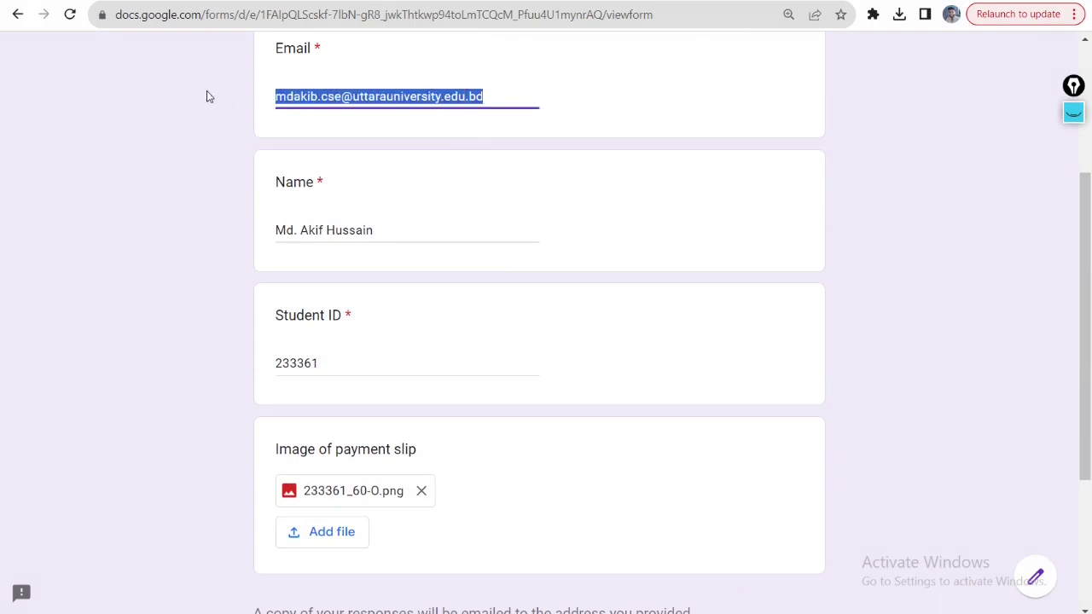
{"action": "scroll", "coordinate": [336, 187], "scroll_direction": "down", "scroll_amount": 3}
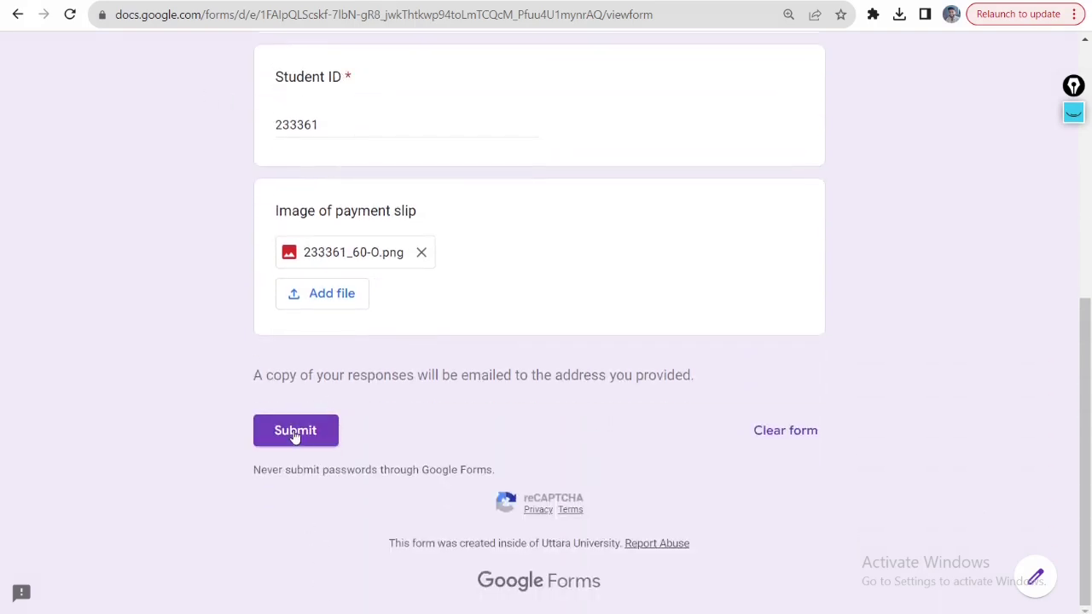
{"action": "left_click", "coordinate": [294, 433]}
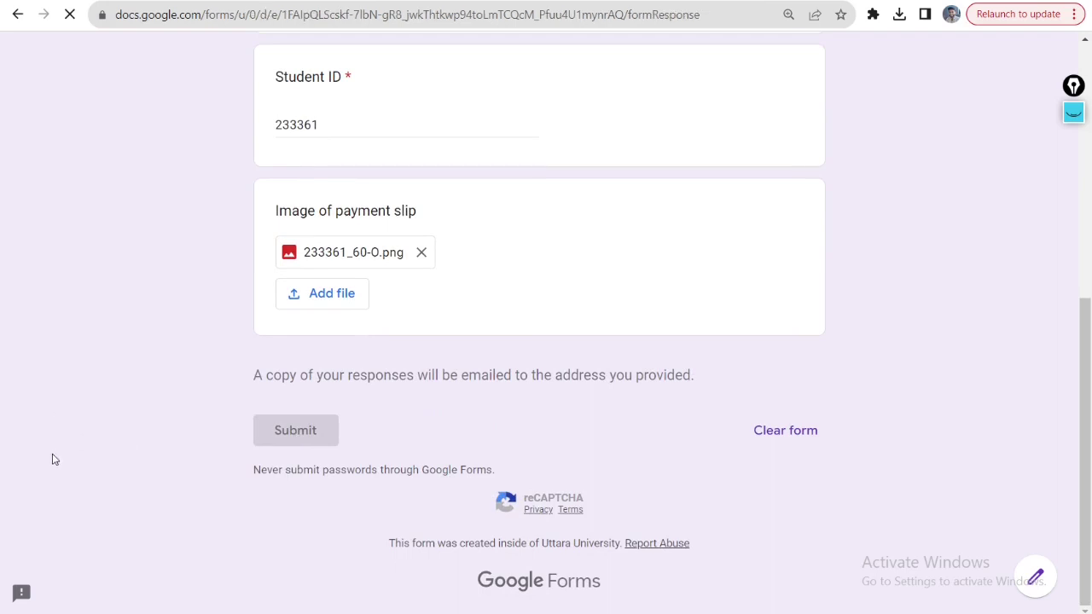
{"action": "key", "text": "ctrl+t"}
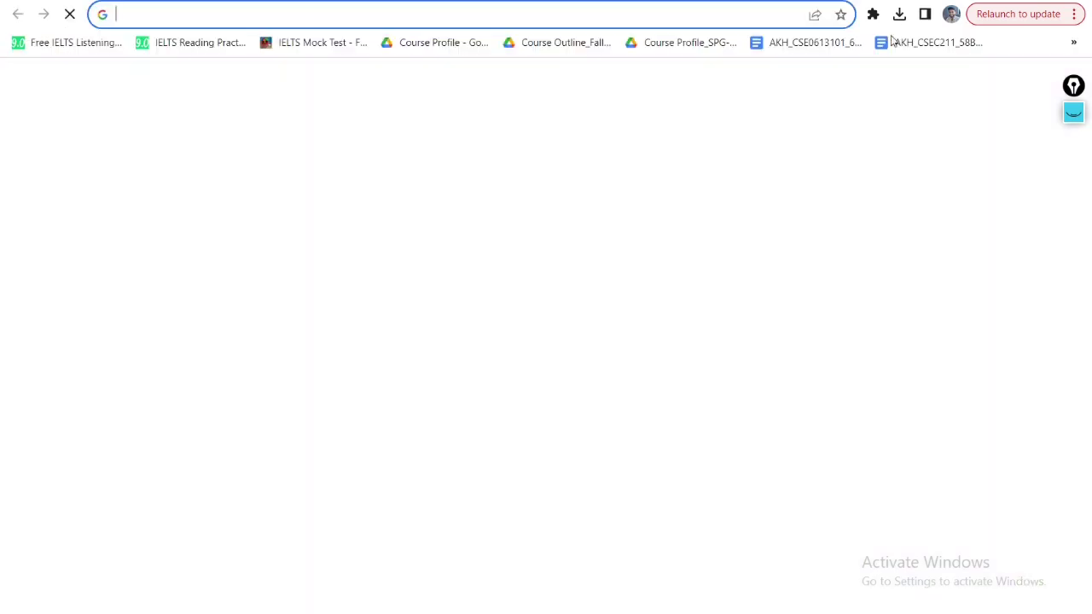
- Open the Google Forms confirmation email in Gmail and scroll through the submitted Email, Name and Student ID answers
{"action": "left_click", "coordinate": [934, 88]}
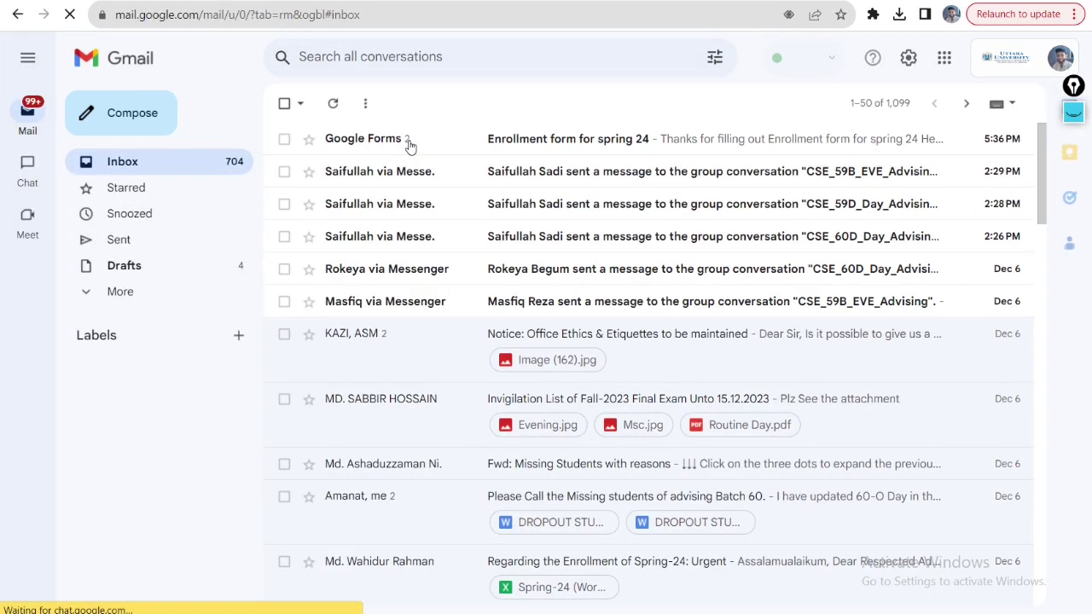
{"action": "left_click", "coordinate": [410, 147]}
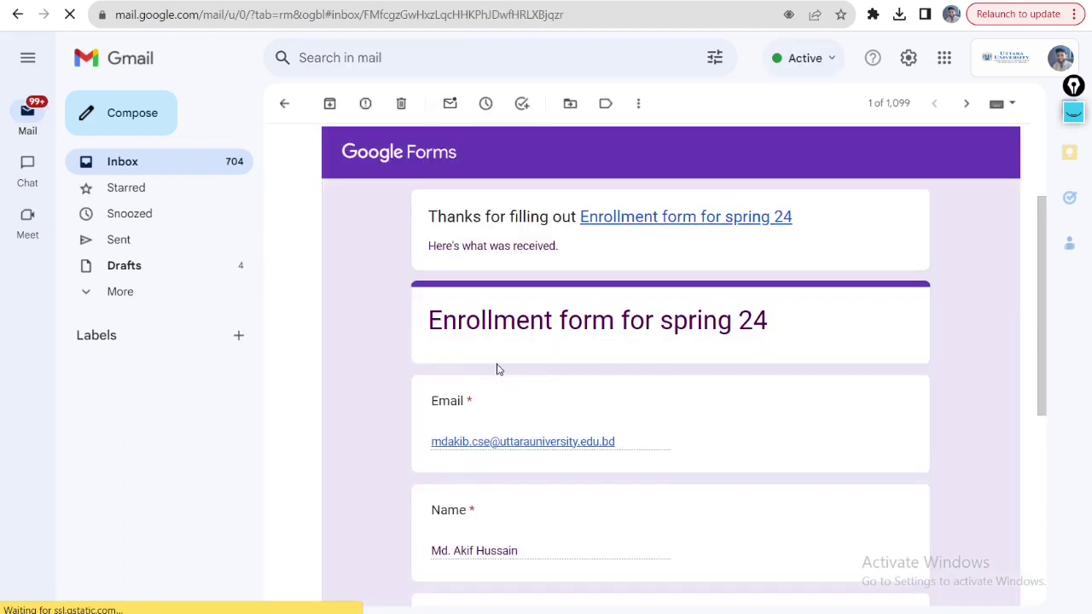
{"action": "scroll", "coordinate": [495, 369], "scroll_direction": "down", "scroll_amount": 1}
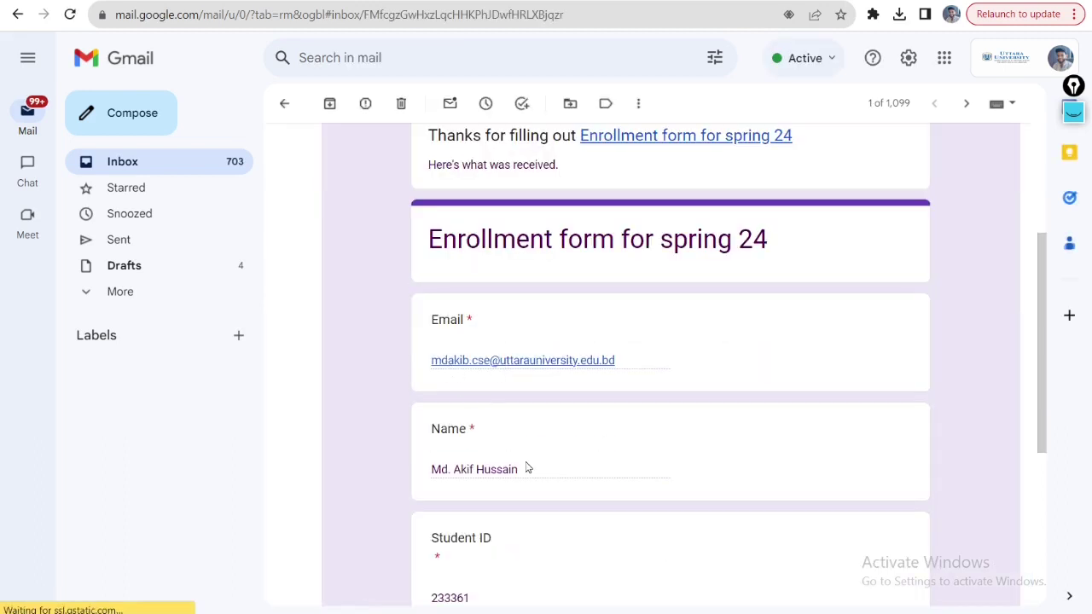
{"action": "scroll", "coordinate": [511, 452], "scroll_direction": "down", "scroll_amount": 2}
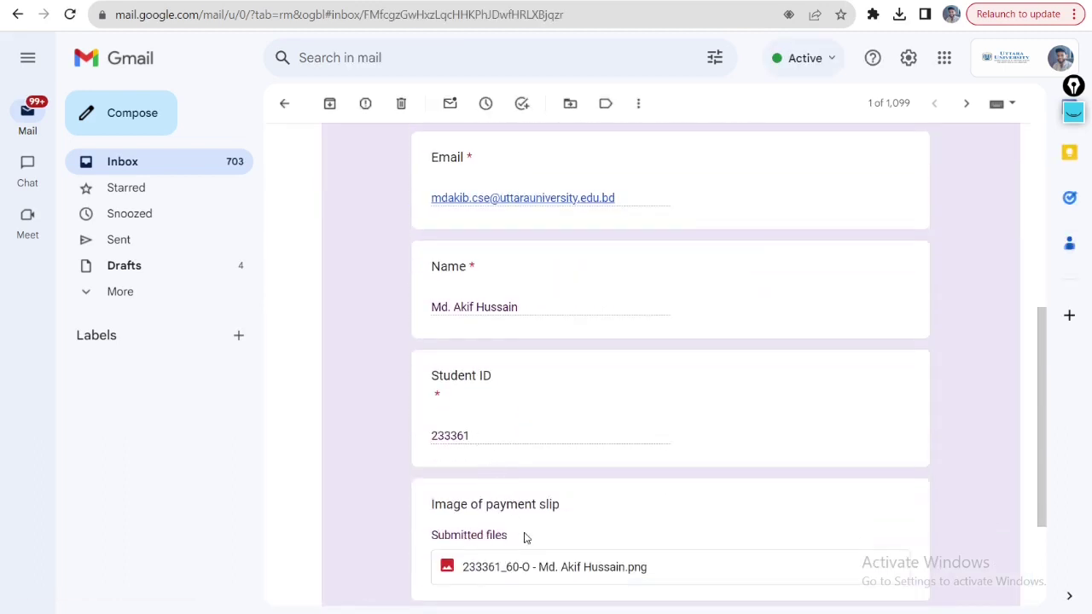
{"action": "scroll", "coordinate": [525, 537], "scroll_direction": "down", "scroll_amount": 1}
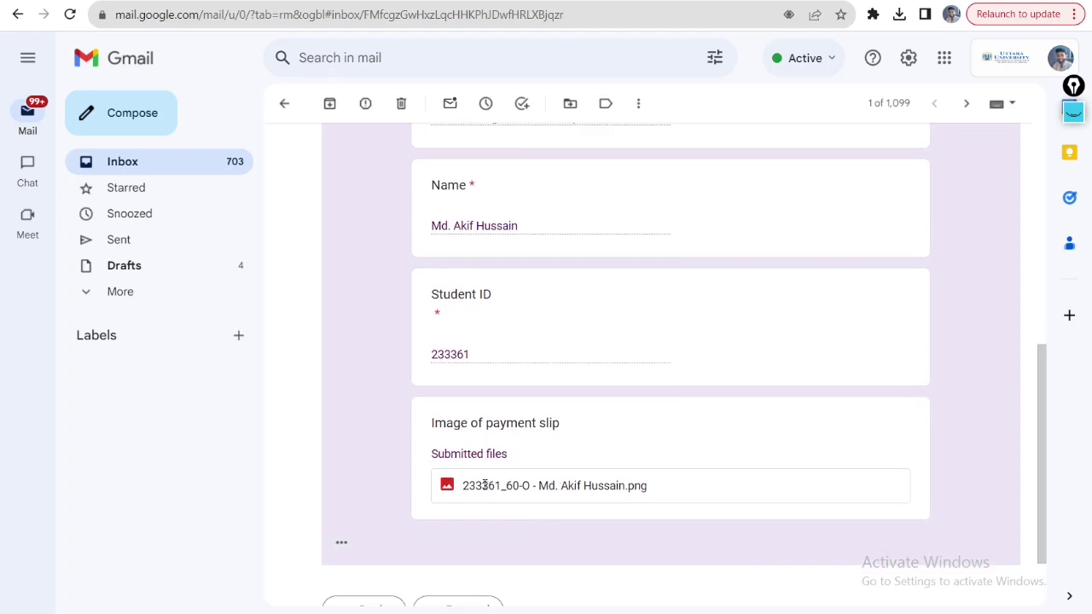
{"action": "scroll", "coordinate": [485, 485], "scroll_direction": "up", "scroll_amount": 3}
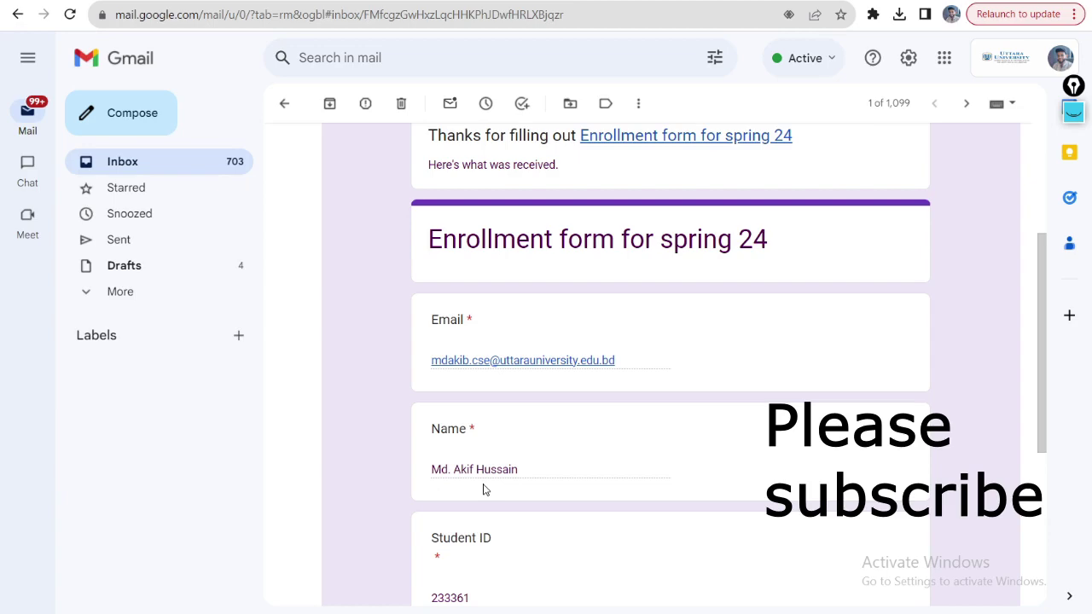
{"action": "mouse_move", "coordinate": [631, 612]}
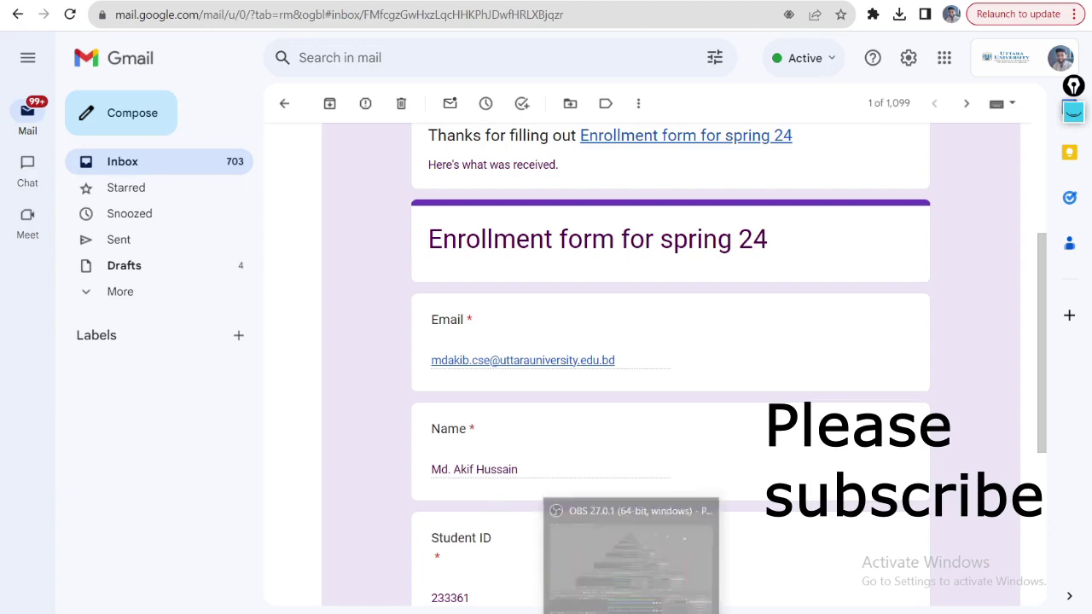